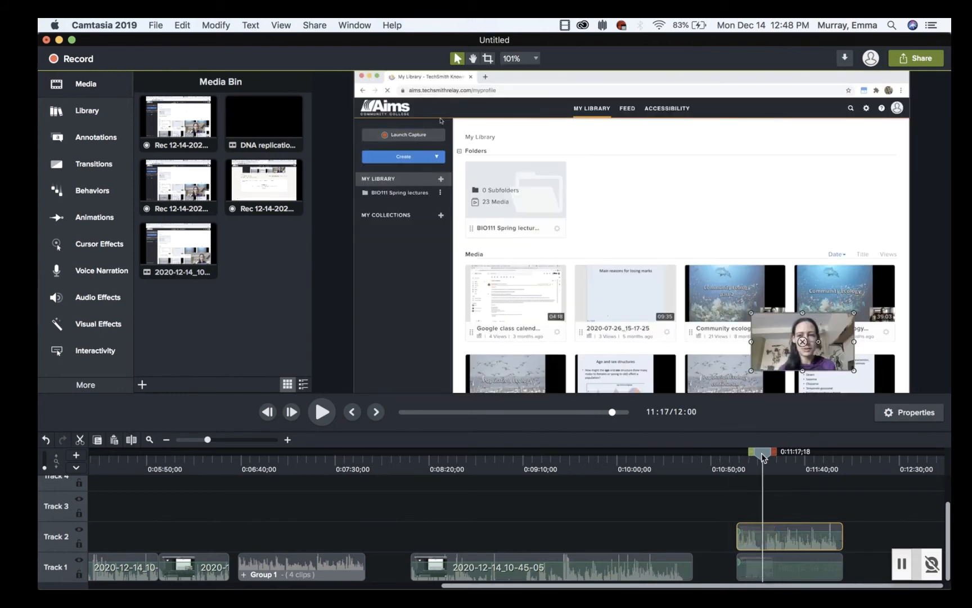
# Move the Track 2 webcam overlay on the canvas to the blank area beside the BIO111 Spring lectures folder.
pyautogui.click(759, 561)
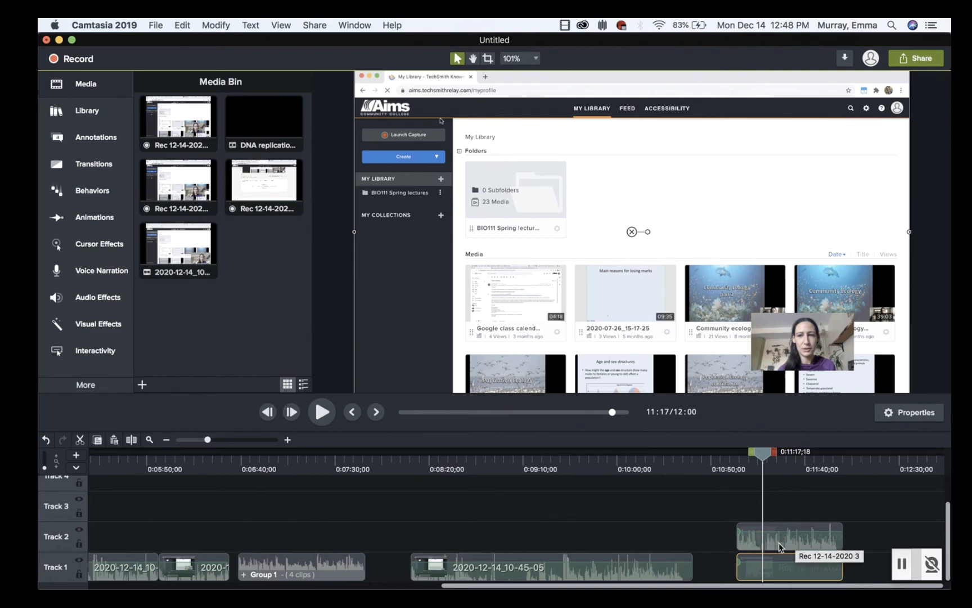
pyautogui.click(797, 530)
pyautogui.moveTo(788, 349); pyautogui.dragTo(649, 192)
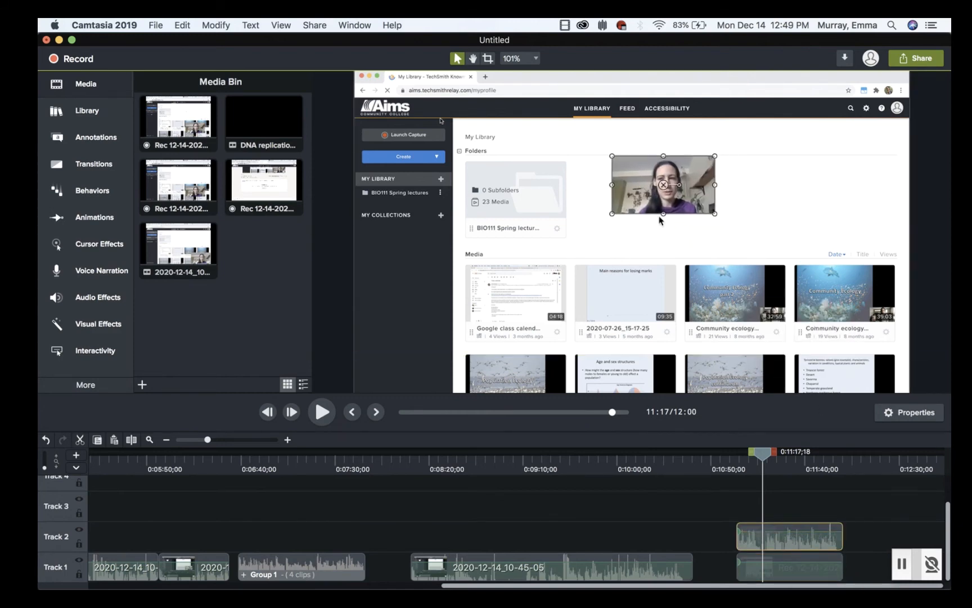
# Separate the video and audio of the webcam clip on Track 2.
pyautogui.rightClick(770, 540)
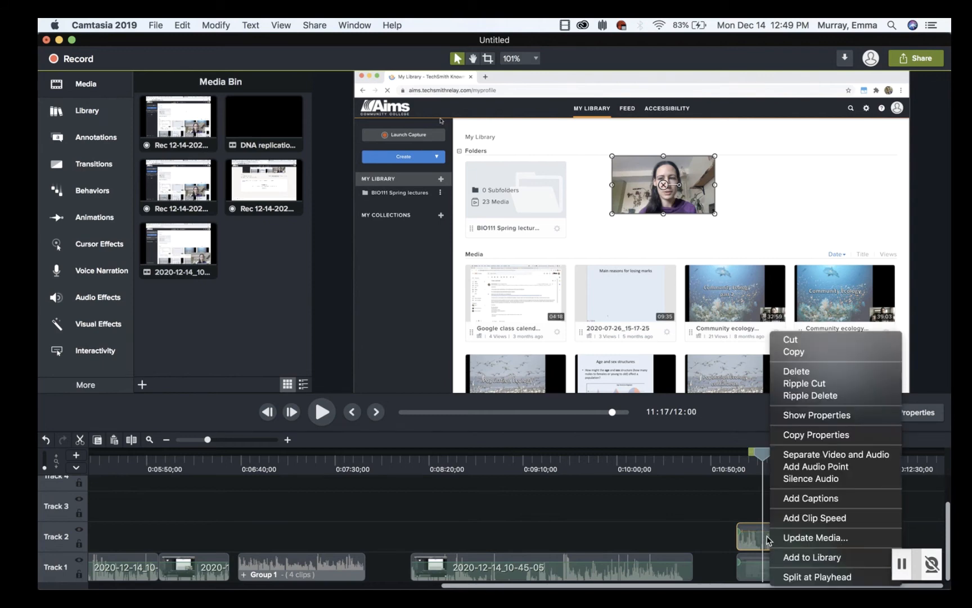
pyautogui.click(805, 457)
pyautogui.click(791, 504)
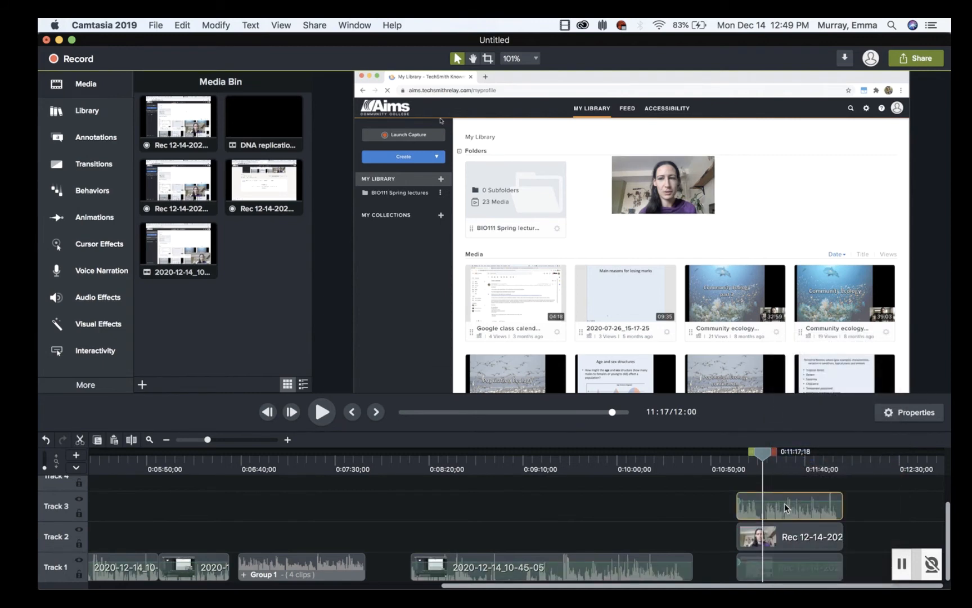
# Delete the webcam's video clip from Track 2, keeping its audio on Track 3, and play back the result.
pyautogui.click(789, 539)
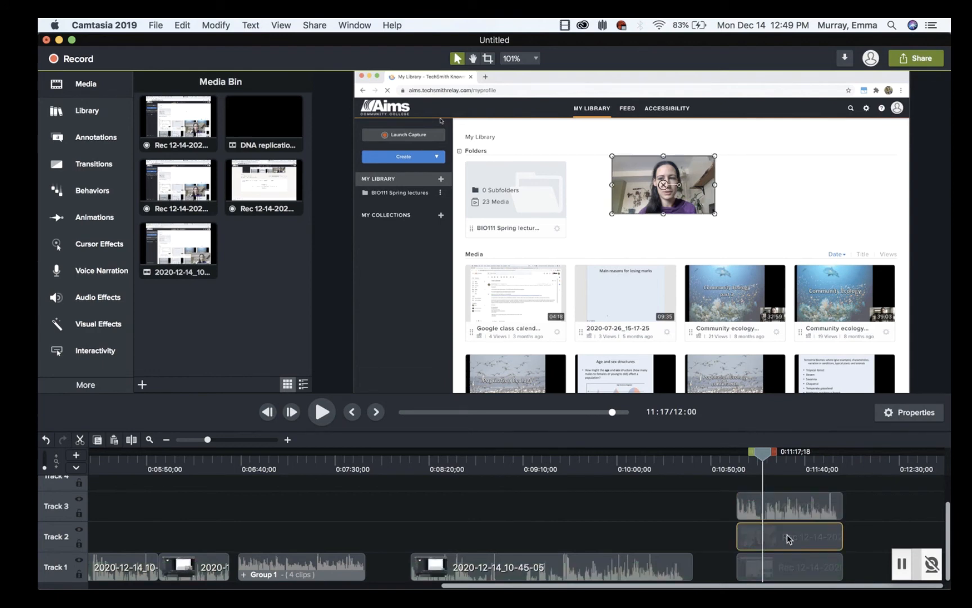
pyautogui.click(785, 568)
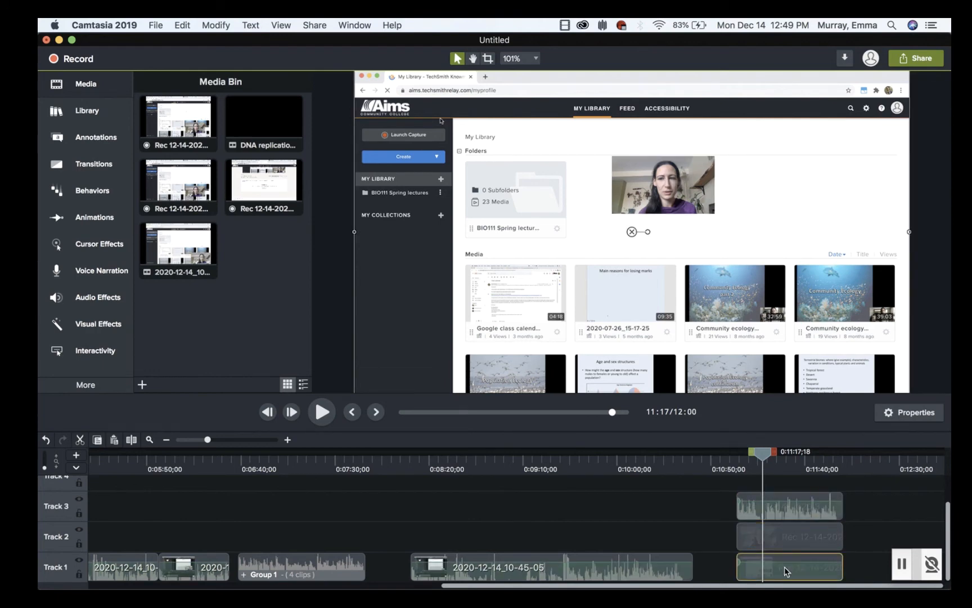
pyautogui.click(779, 539)
pyautogui.press('Delete')
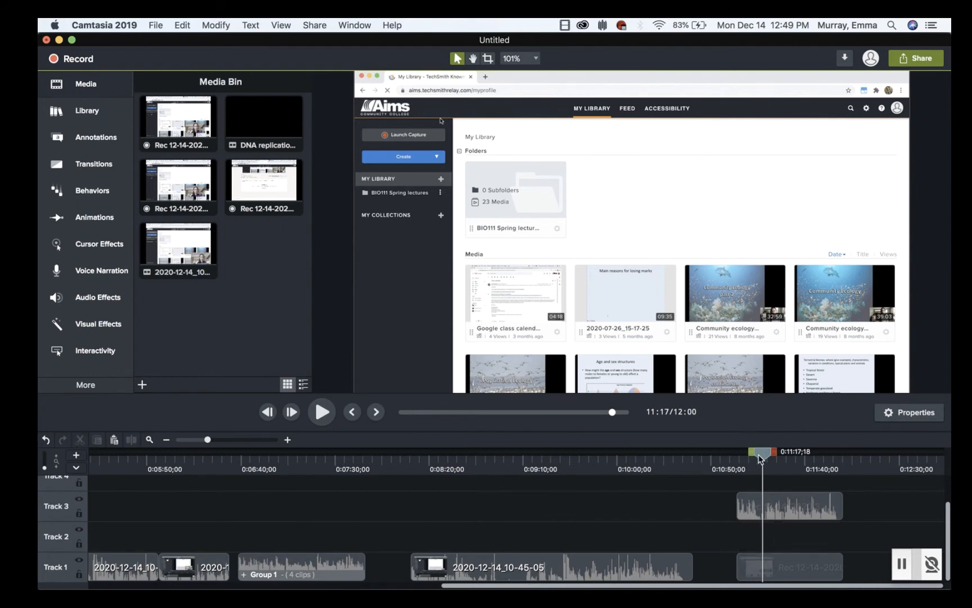
pyautogui.press('space')
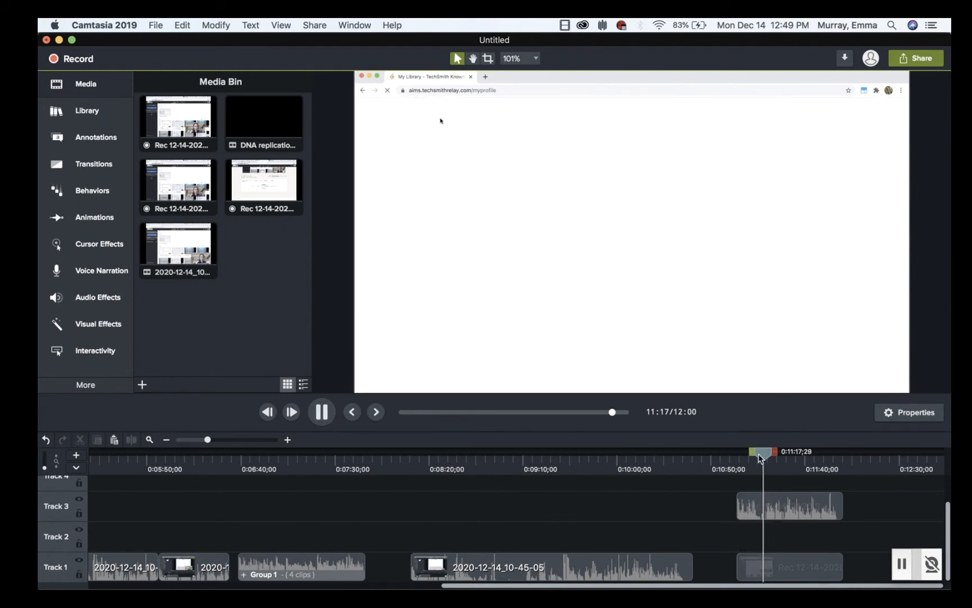
pyautogui.press('space')
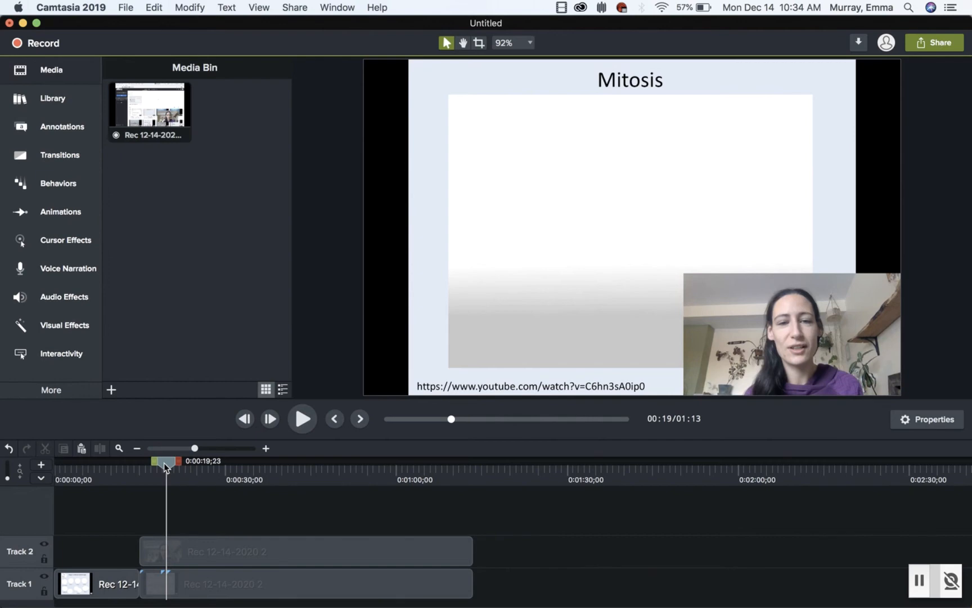
# Split all tracks at 0:00:19;23 and shrink the webcam in the section after the split into the canvas's lower-right corner.
pyautogui.rightClick(165, 467)
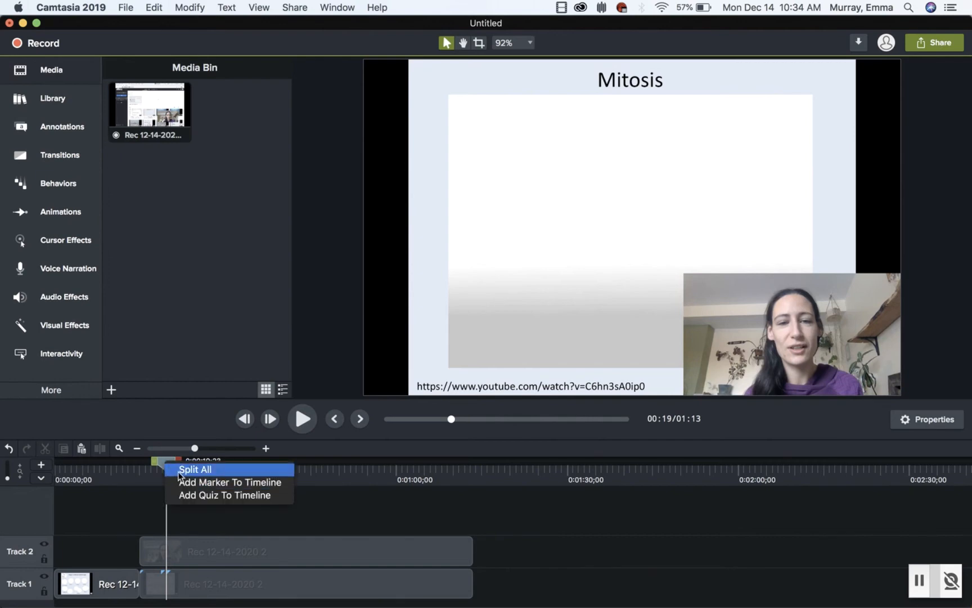
pyautogui.click(185, 470)
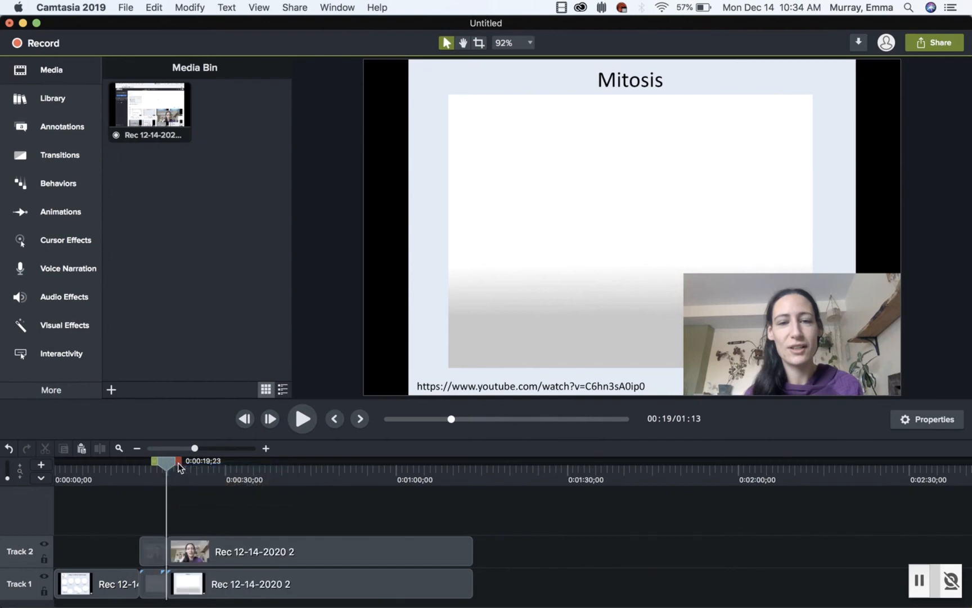
pyautogui.moveTo(168, 467); pyautogui.dragTo(181, 464)
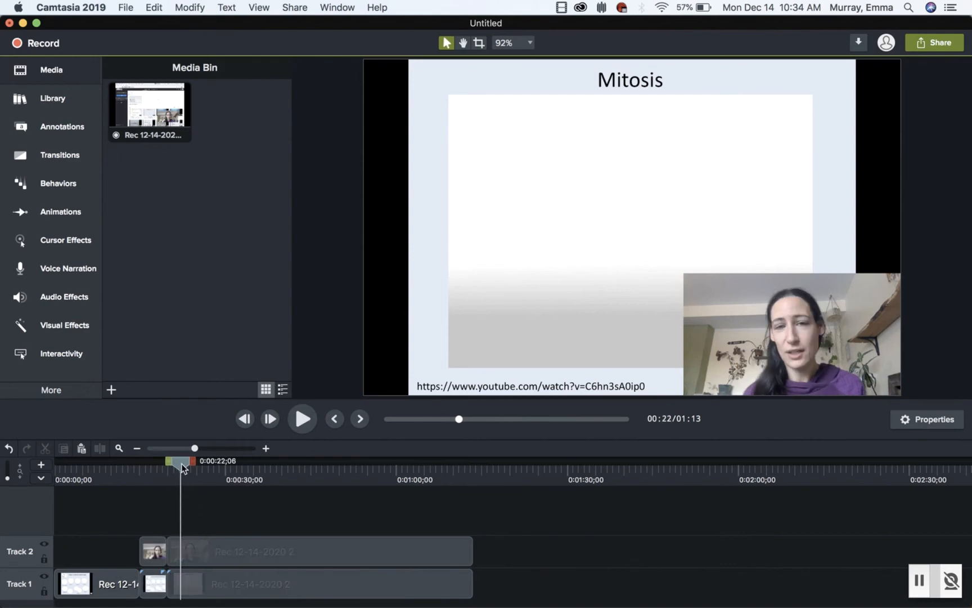
pyautogui.click(710, 350)
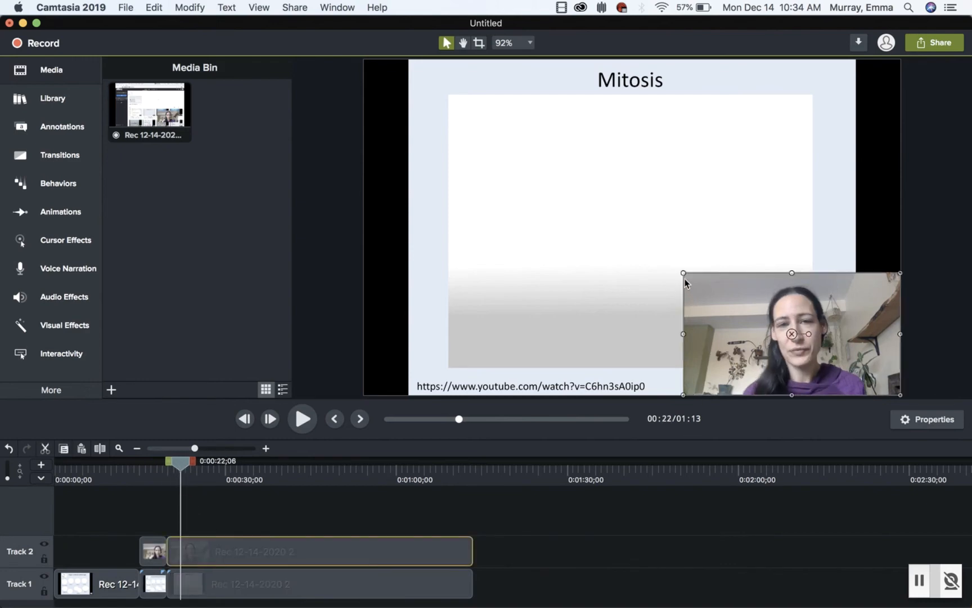
pyautogui.moveTo(683, 274); pyautogui.dragTo(828, 343)
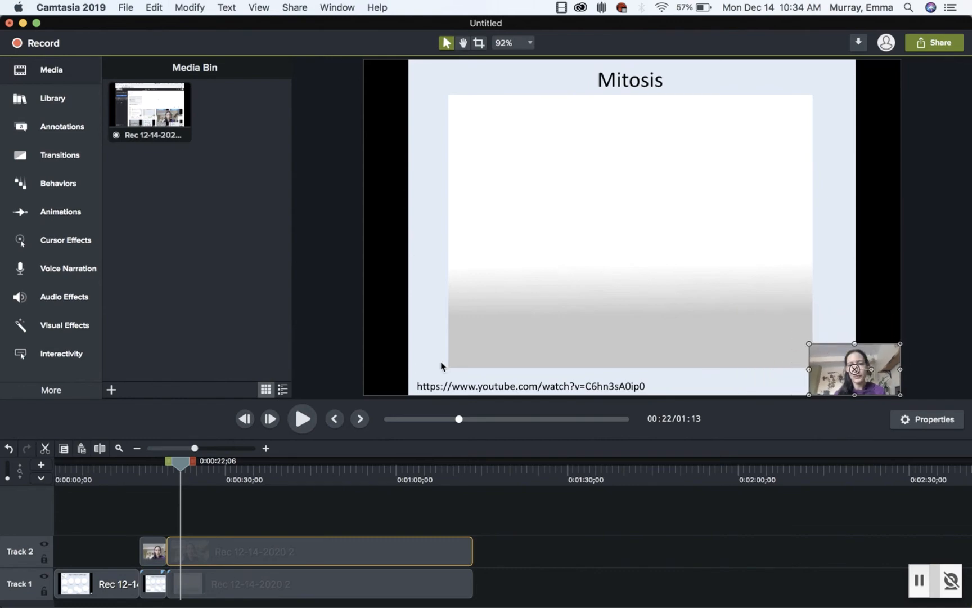
# Play the timeline from 0:00:11;23 past the split to check the change in webcam size.
pyautogui.moveTo(180, 464); pyautogui.dragTo(121, 464)
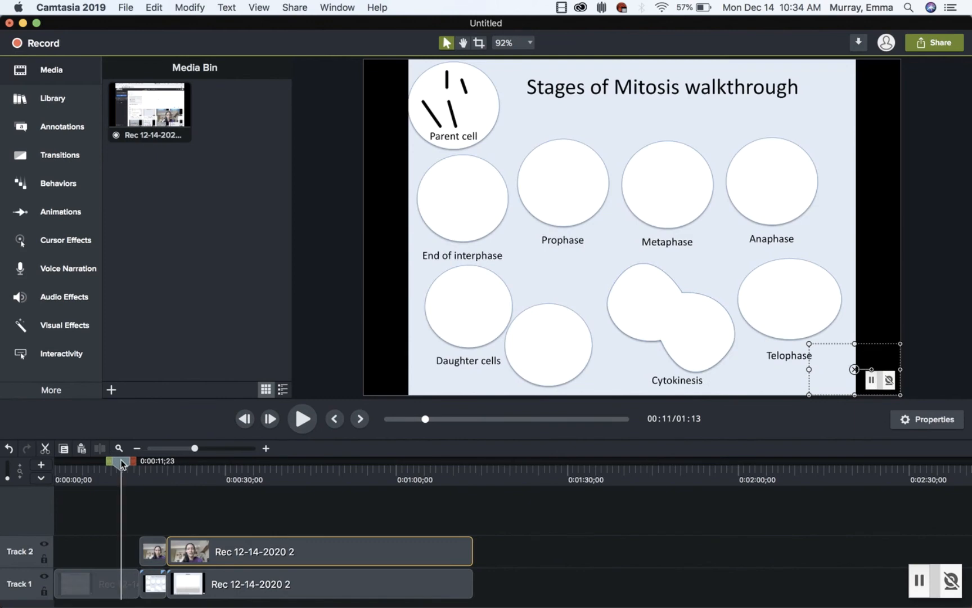
pyautogui.click(303, 420)
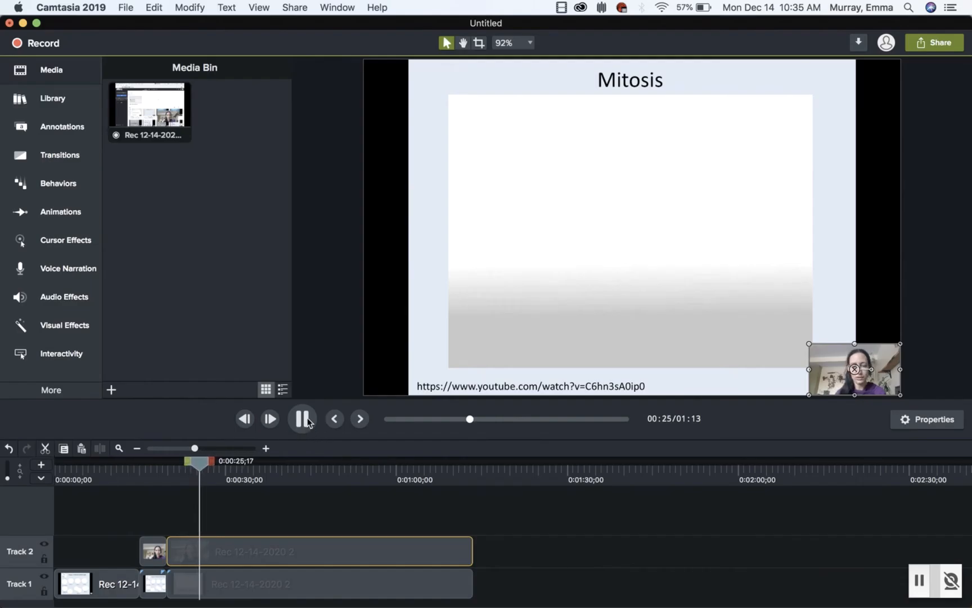
pyautogui.click(304, 420)
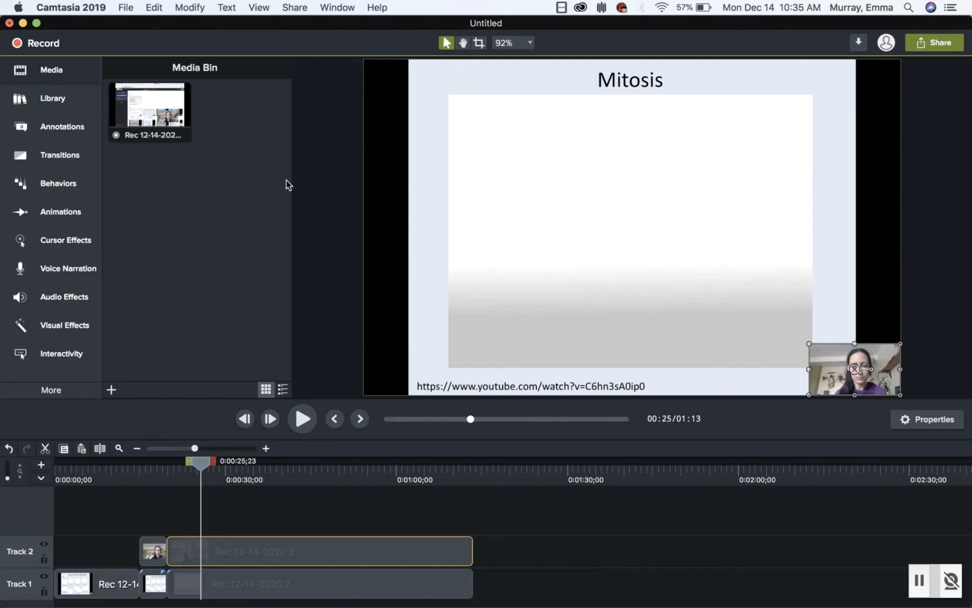
# Delete the screen and webcam clips that follow the split on Track 1 and Track 2.
pyautogui.moveTo(199, 466); pyautogui.dragTo(163, 467)
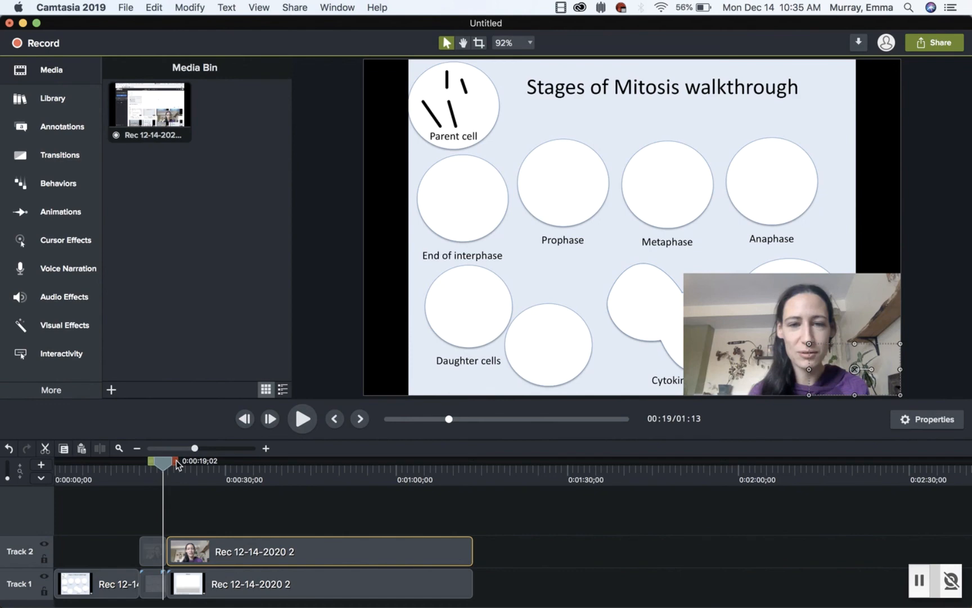
pyautogui.click(200, 585)
pyautogui.press('Delete')
pyautogui.click(213, 560)
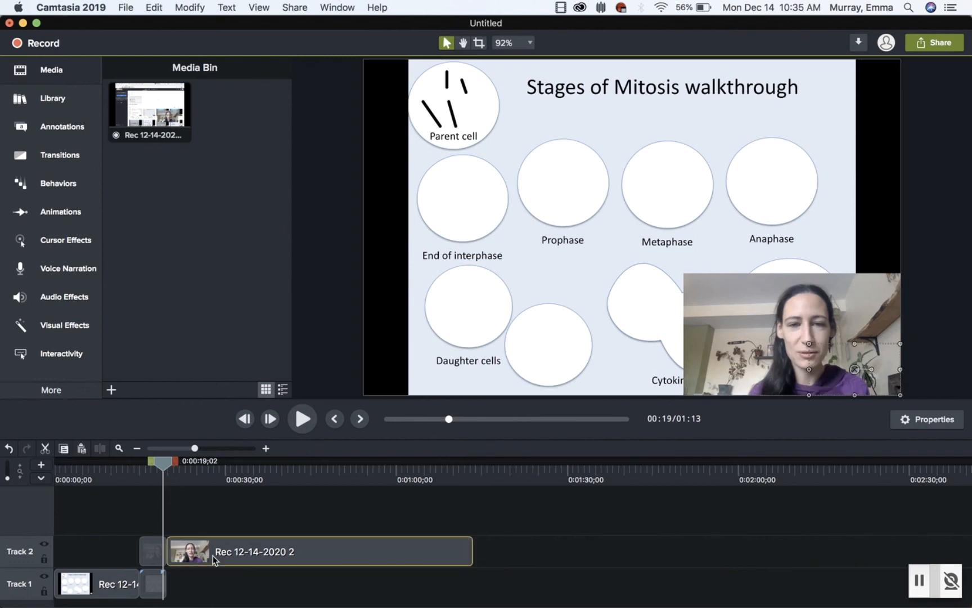
pyautogui.press('Delete')
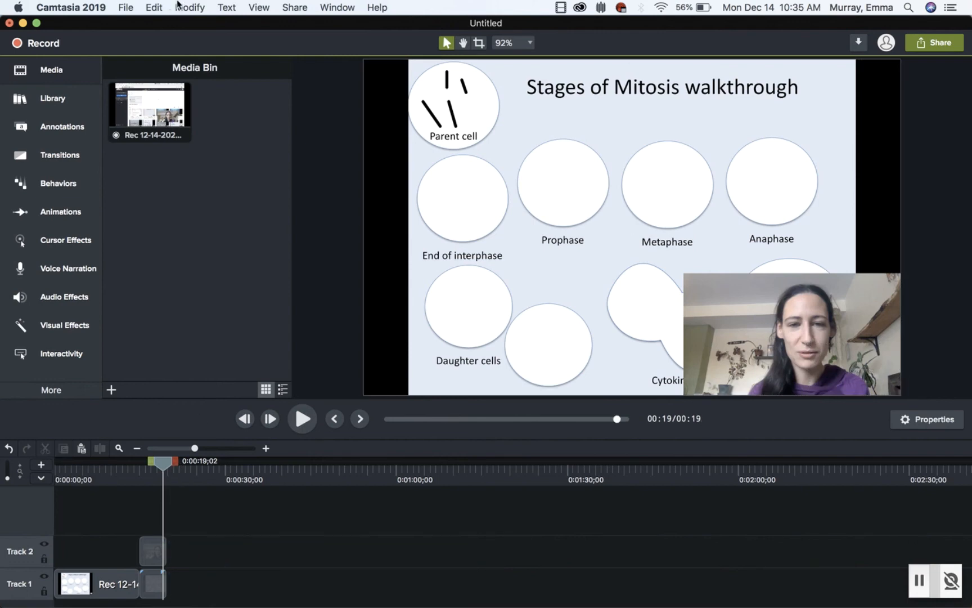
# Import DNA replication - 3D.mp4 from the BIO111 Videos folder and place it on Track 1 right after the last clip.
pyautogui.click(126, 6)
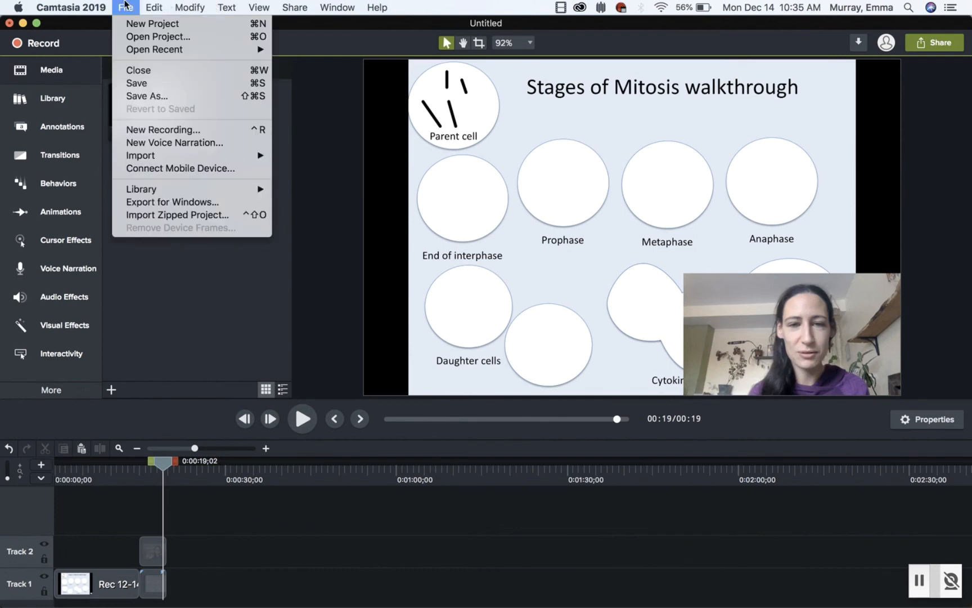
pyautogui.moveTo(151, 5)
pyautogui.moveTo(142, 158)
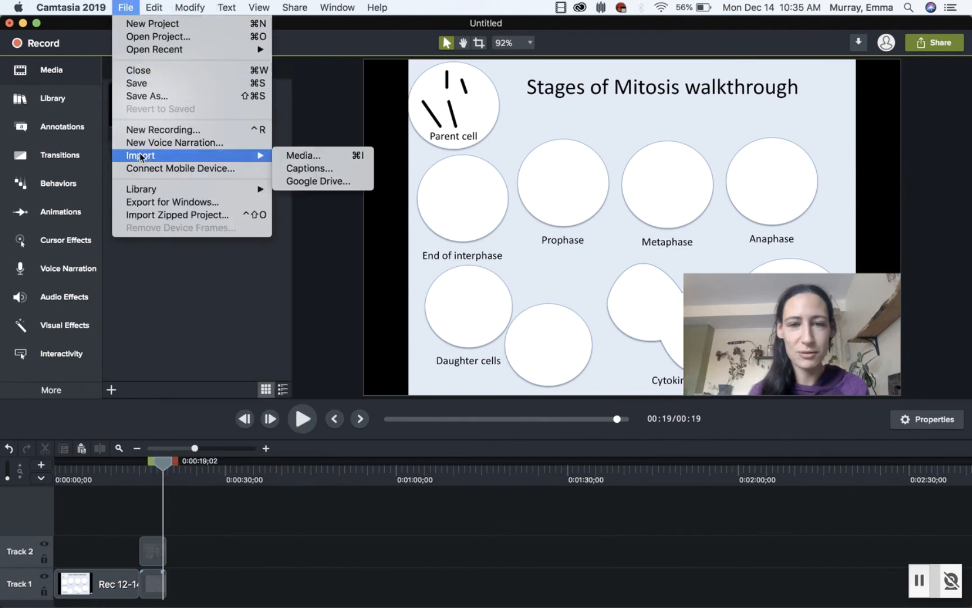
pyautogui.click(275, 157)
pyautogui.doubleClick(676, 315)
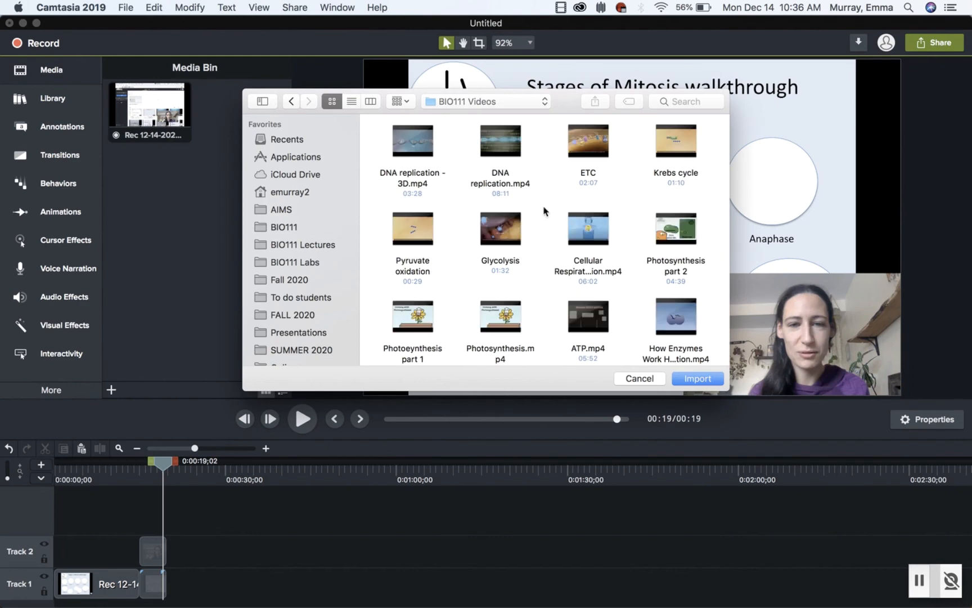
pyautogui.doubleClick(432, 157)
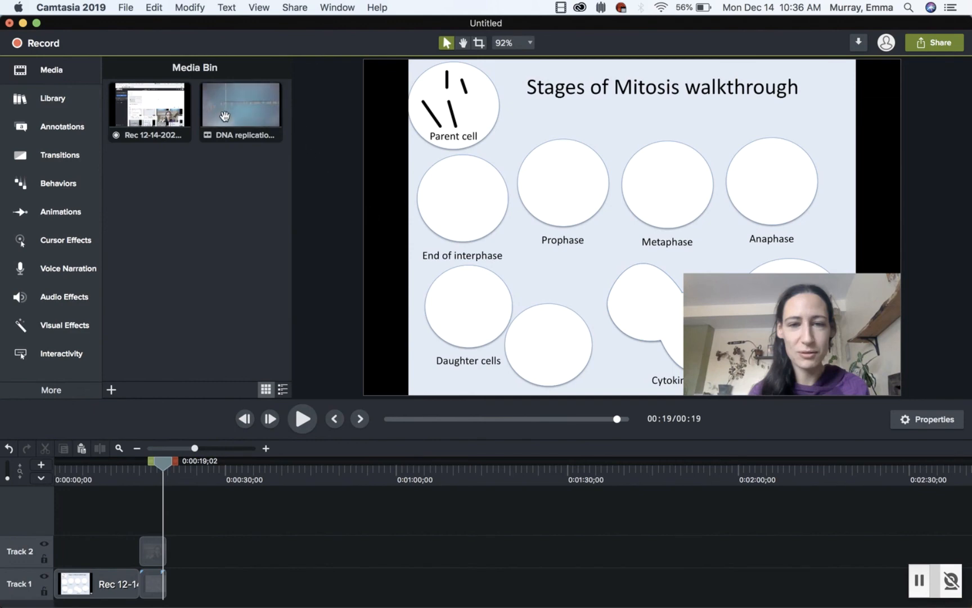
pyautogui.moveTo(231, 110); pyautogui.dragTo(170, 584)
# Play the timeline from 0:00:18 into the DNA replication video and view its frame at 0:00:44;10.
pyautogui.click(156, 478)
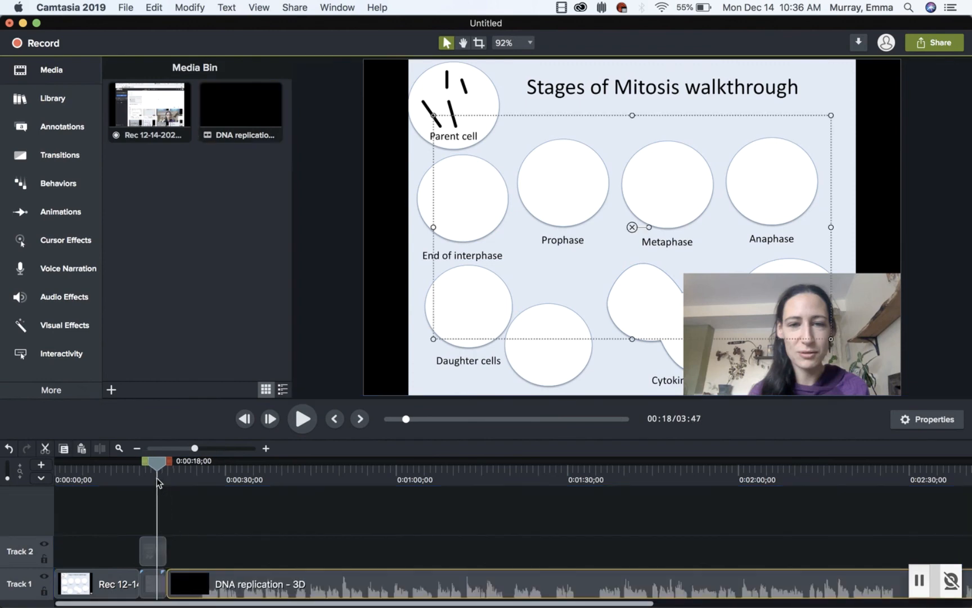
pyautogui.press('space')
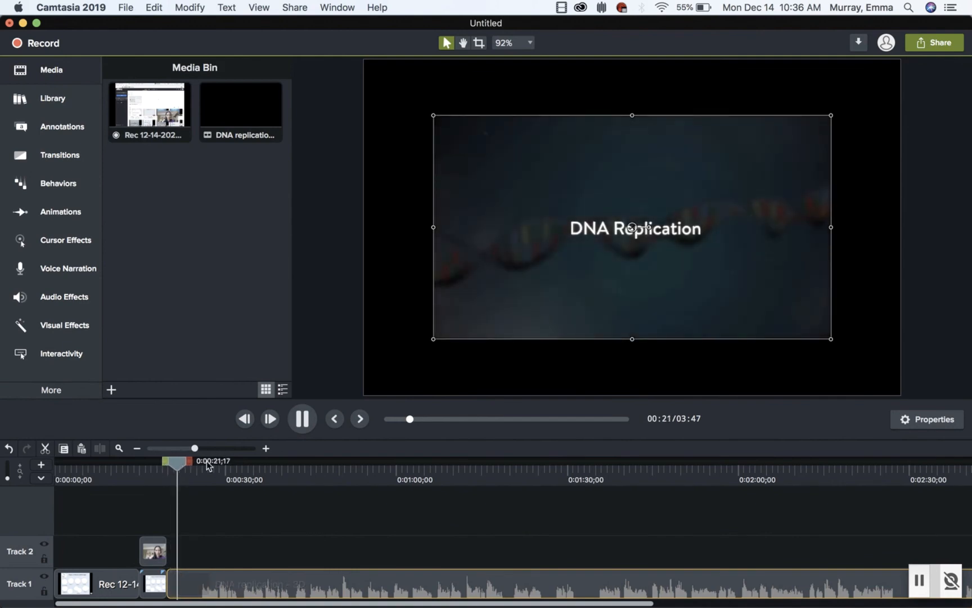
pyautogui.click(306, 477)
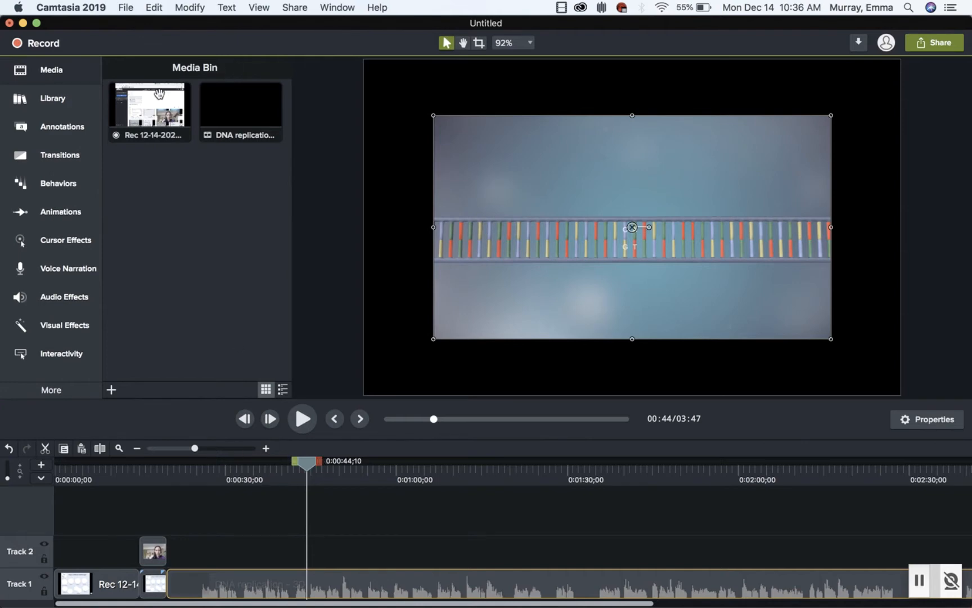
# Add an orange Basic arrow callout at 0:00:06;04 pointing to the Cytokinesis cell, with the text "cell splits in half".
pyautogui.click(72, 127)
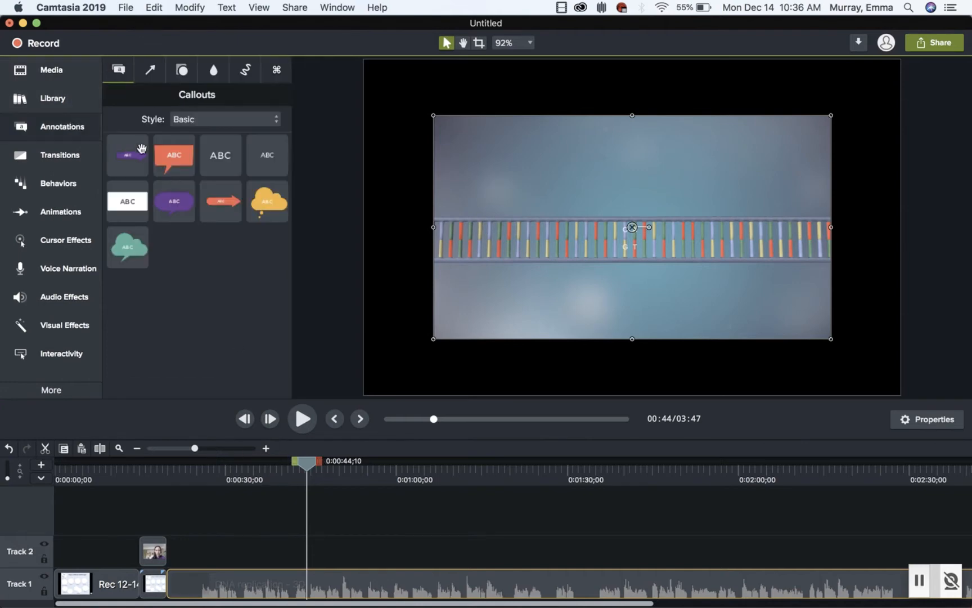
pyautogui.click(88, 474)
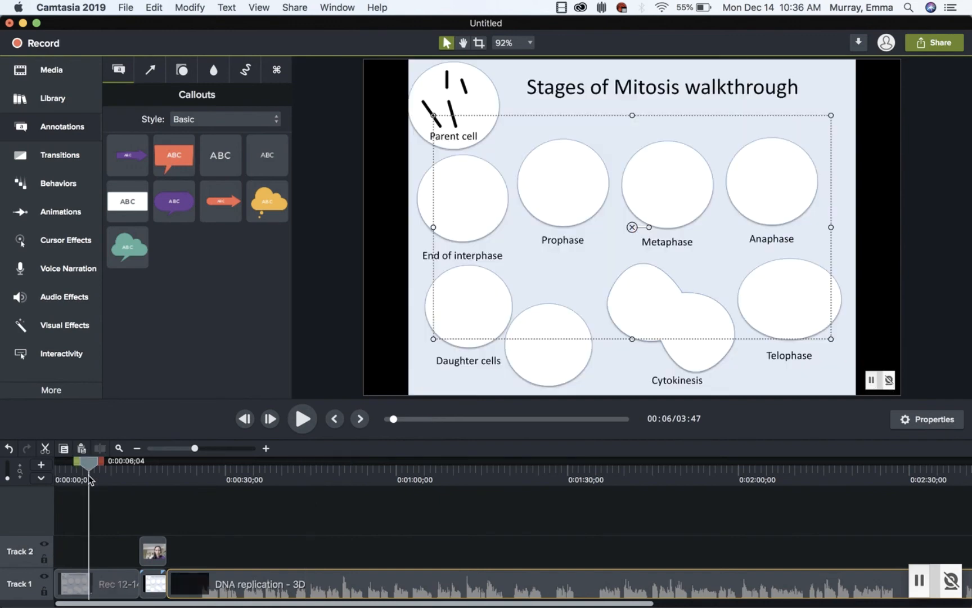
pyautogui.moveTo(215, 214); pyautogui.dragTo(518, 308)
pyautogui.doubleClick(517, 307)
pyautogui.write('cell splits in half')
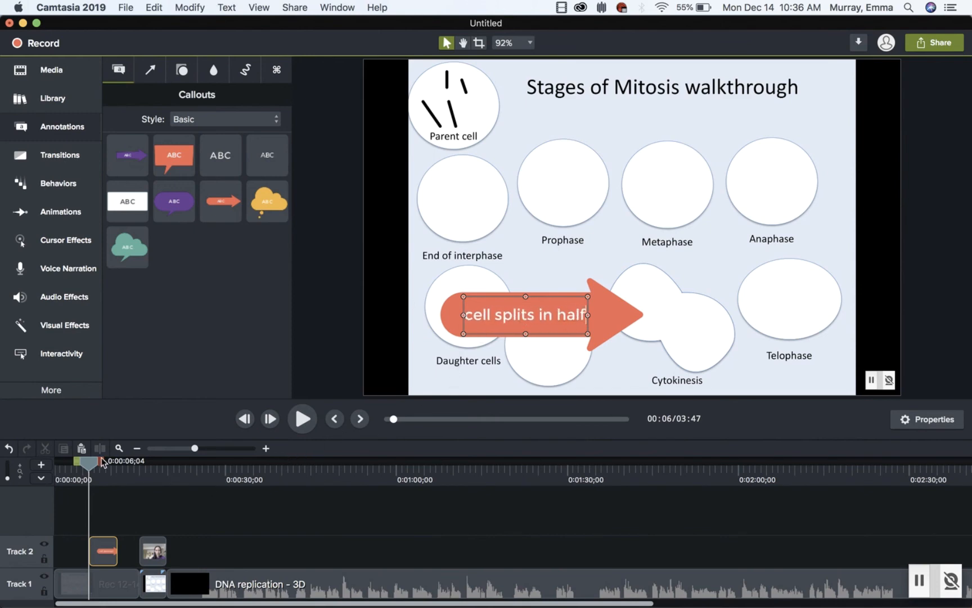
# Shorten the arrow callout on Track 2 from its end and play the timeline into the start of the DNA video.
pyautogui.moveTo(93, 464); pyautogui.dragTo(83, 465)
pyautogui.moveTo(111, 539)
pyautogui.mouseDown()
pyautogui.moveTo(93, 540)
pyautogui.moveTo(102, 541)
pyautogui.mouseUp()
pyautogui.press('space')
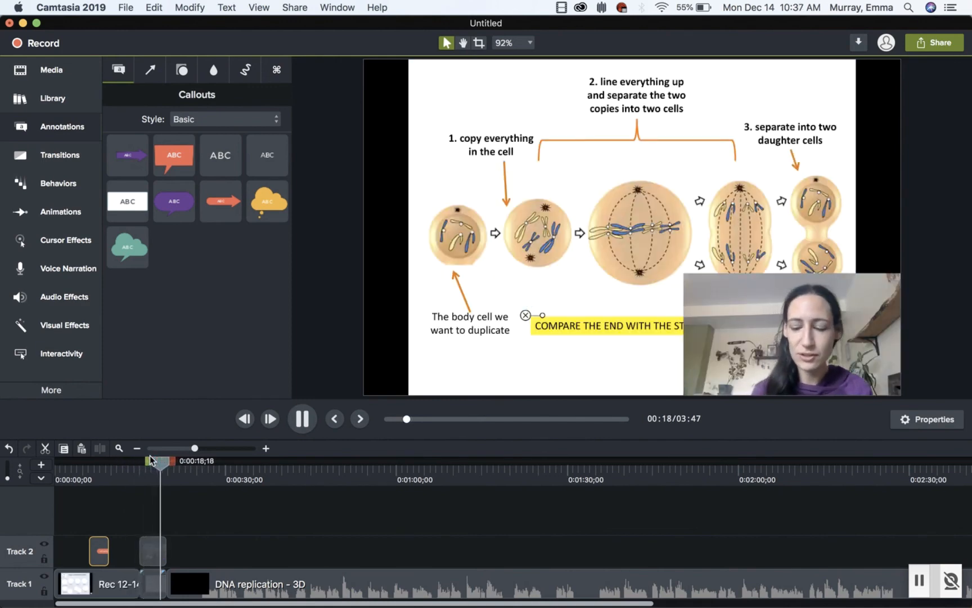
pyautogui.click(303, 419)
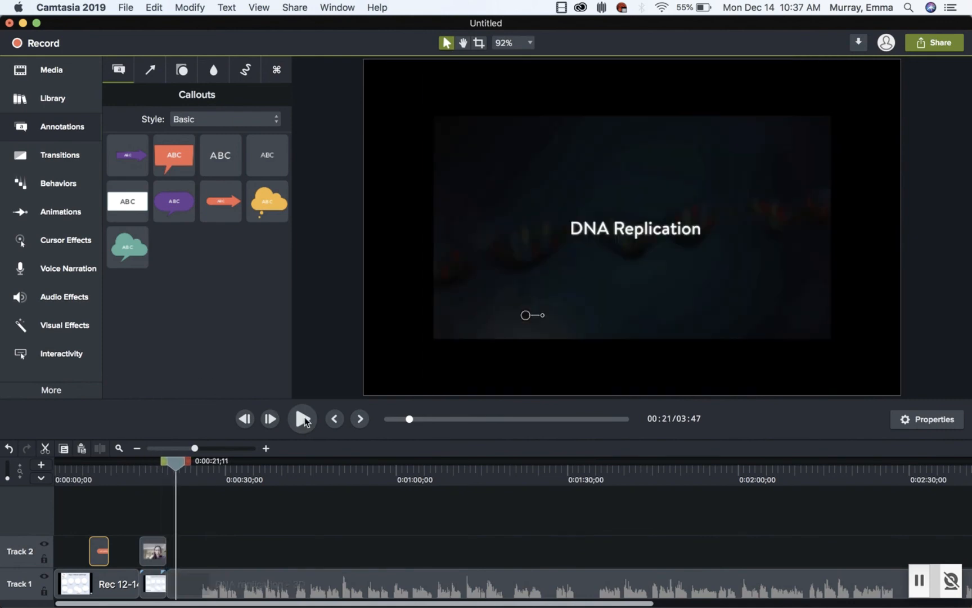
pyautogui.click(291, 8)
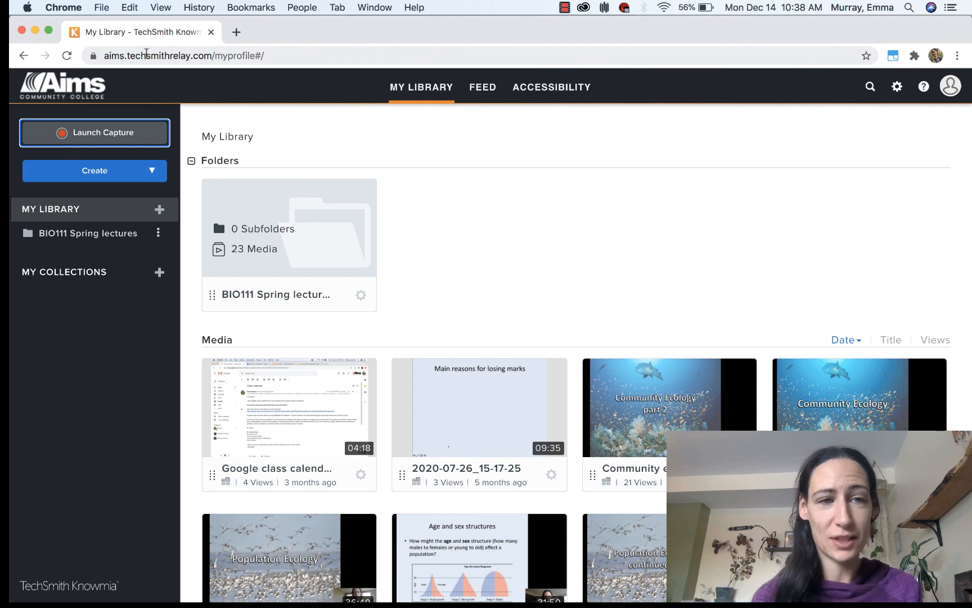
# In Chrome, reload the TechSmith Knowmia My Library page and launch TechSmith Capture.
pyautogui.press('super+r')
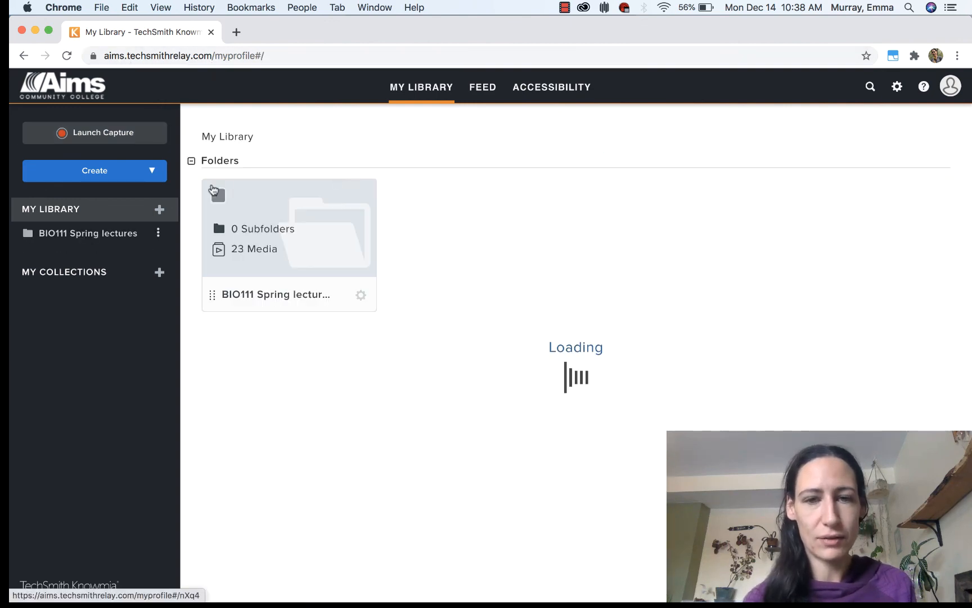
pyautogui.click(100, 136)
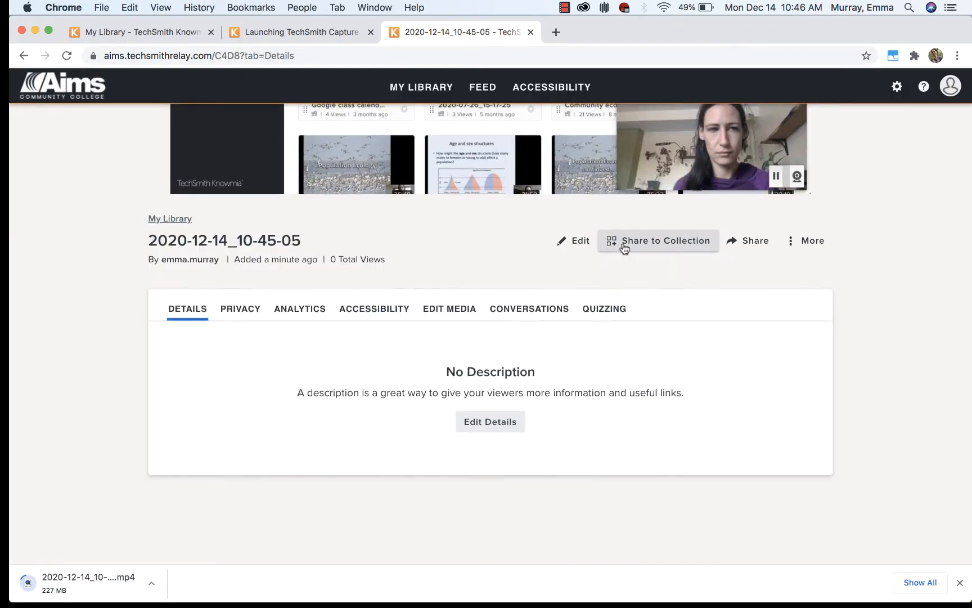
# View the 2020-12-14_10-45-05 recording's page and open the original video, not a copy, for direct editing.
pyautogui.scroll(10, 623, 245)
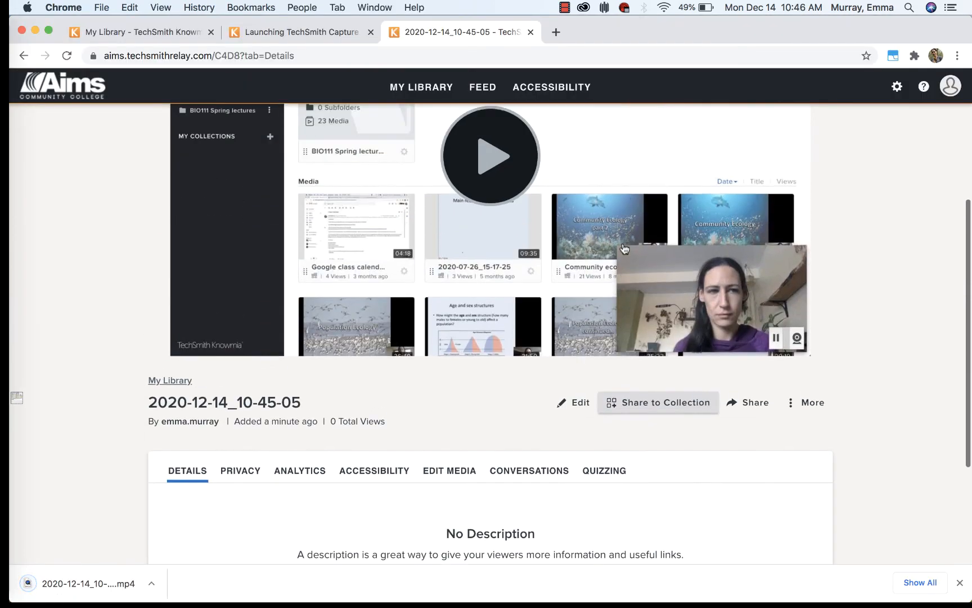
pyautogui.scroll(3, 624, 249)
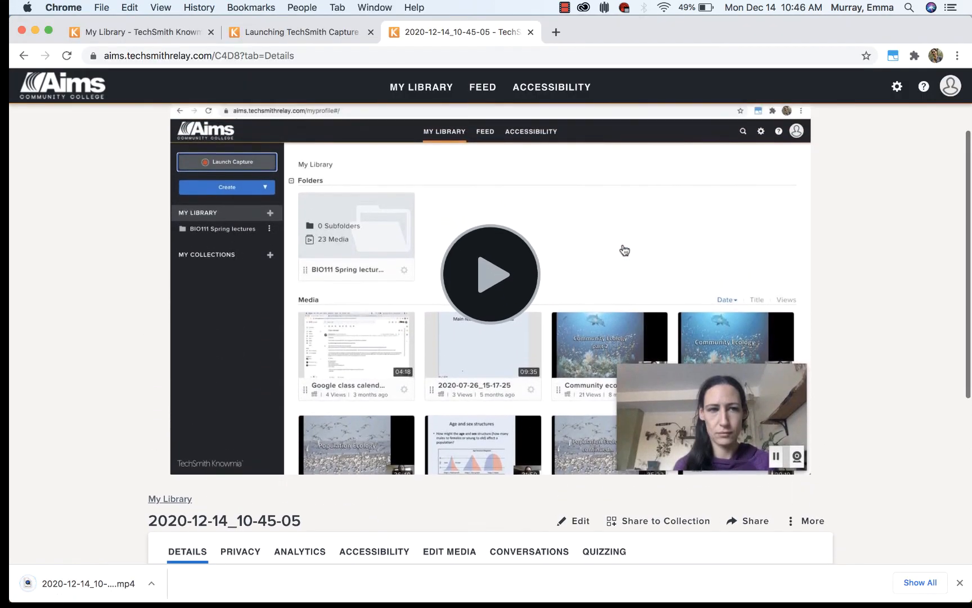
pyautogui.scroll(-5, 624, 249)
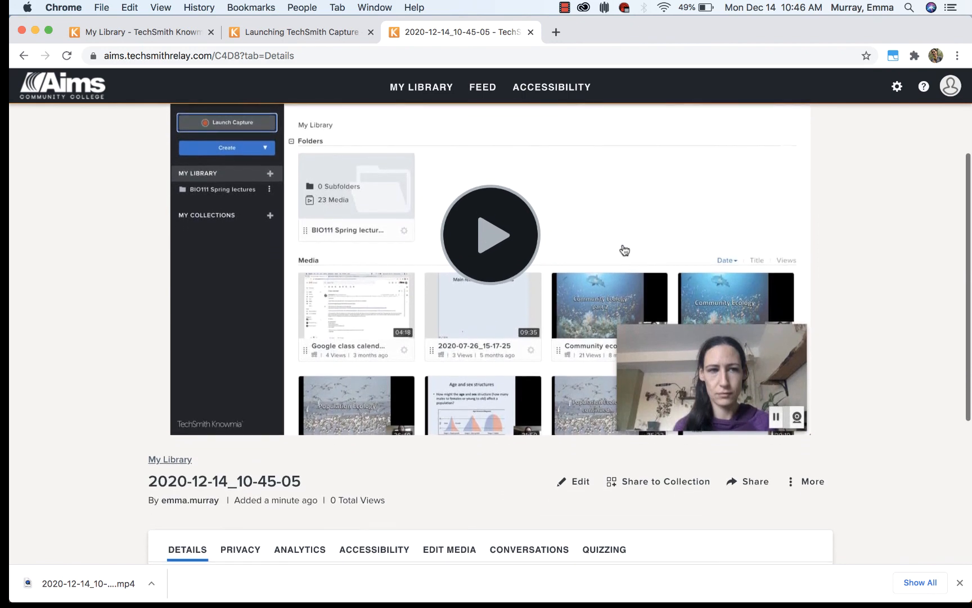
pyautogui.scroll(-3, 624, 249)
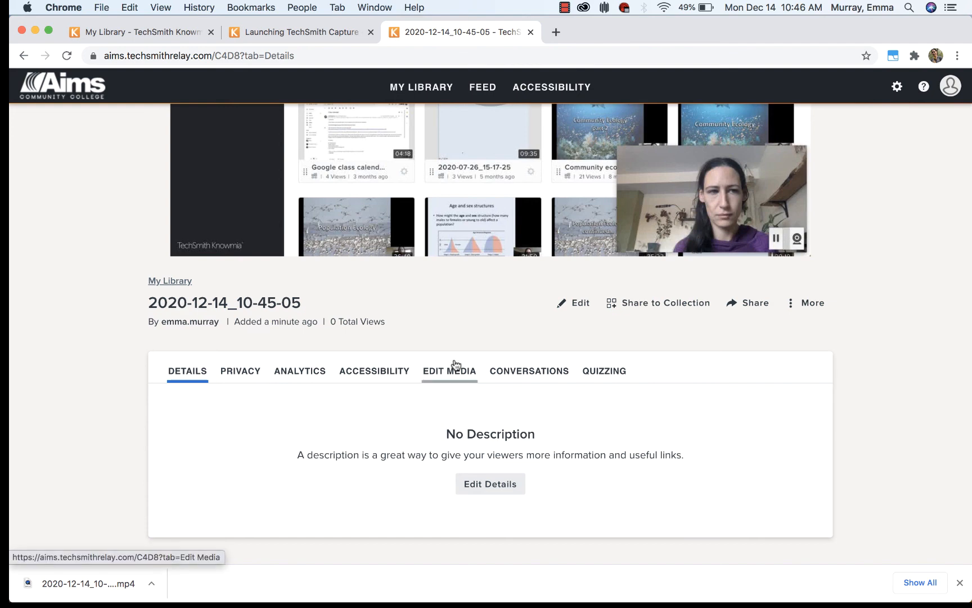
pyautogui.click(450, 377)
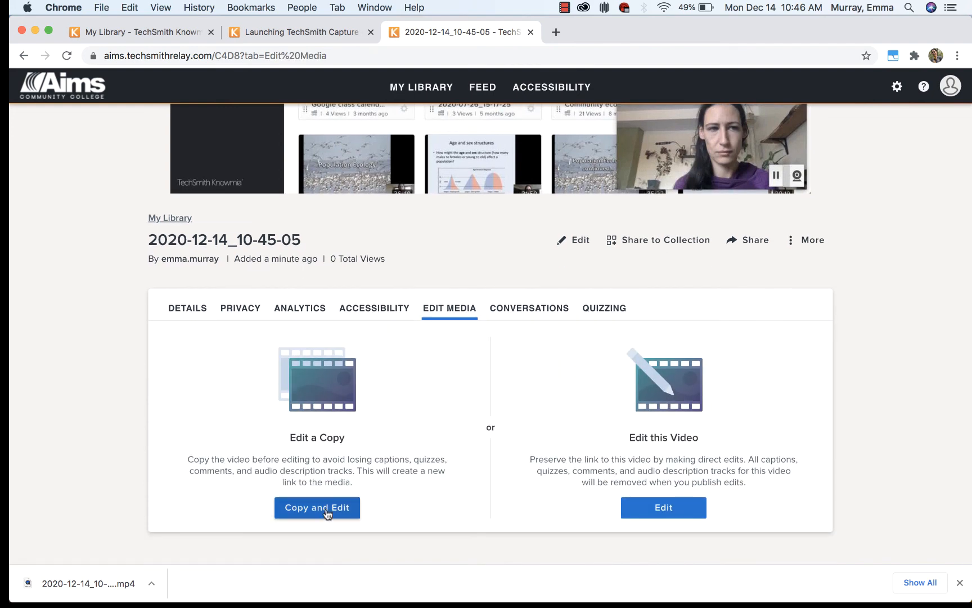
pyautogui.click(651, 511)
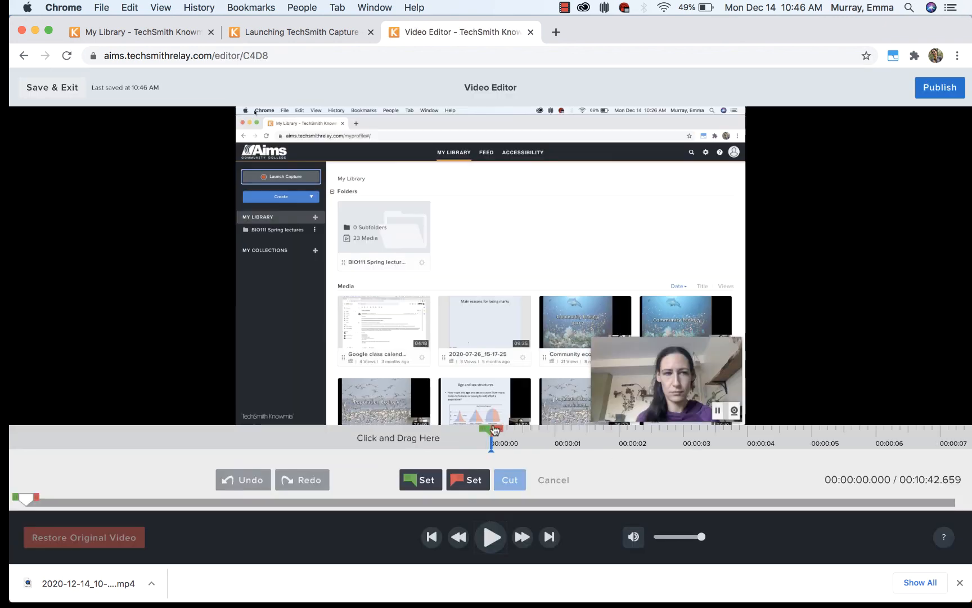
# Cut about the first 0.6 seconds from the start of the recording.
pyautogui.moveTo(494, 430); pyautogui.dragTo(531, 431)
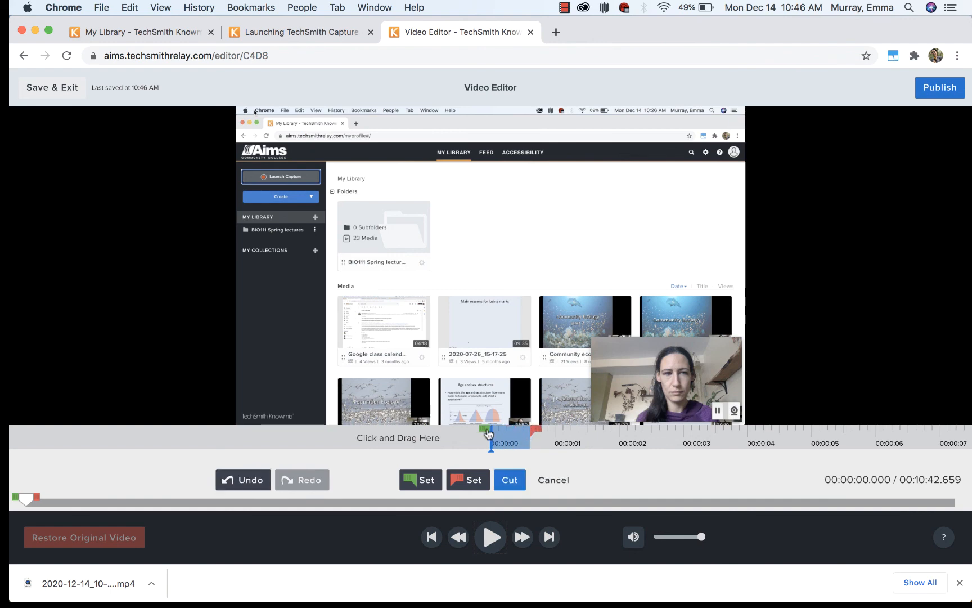
pyautogui.click(498, 483)
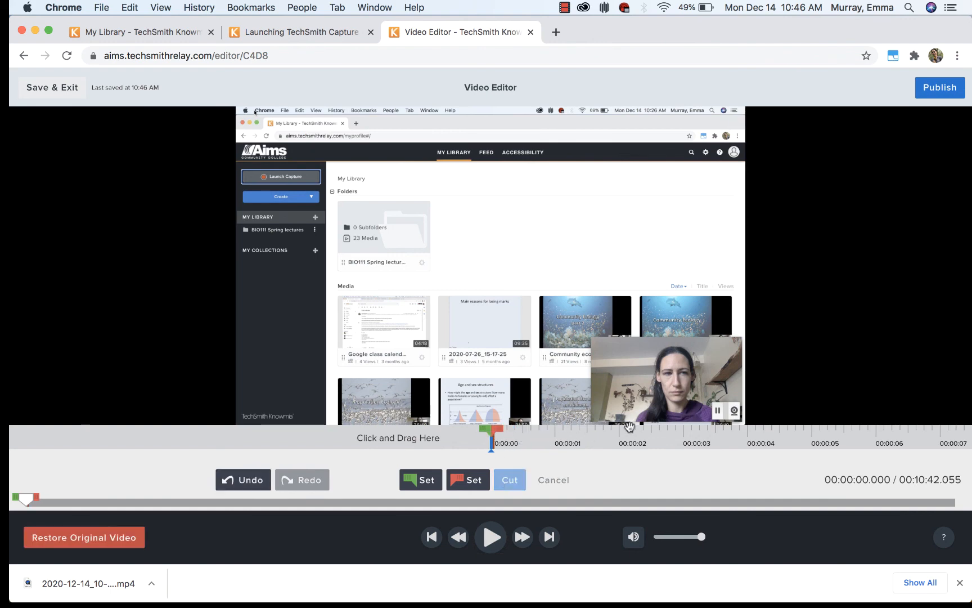
# Try cutting about 3.9 seconds of the recording, starting at 00:00:04.826.
pyautogui.moveTo(630, 426); pyautogui.dragTo(324, 454)
pyautogui.moveTo(498, 430); pyautogui.dragTo(754, 430)
pyautogui.click(510, 480)
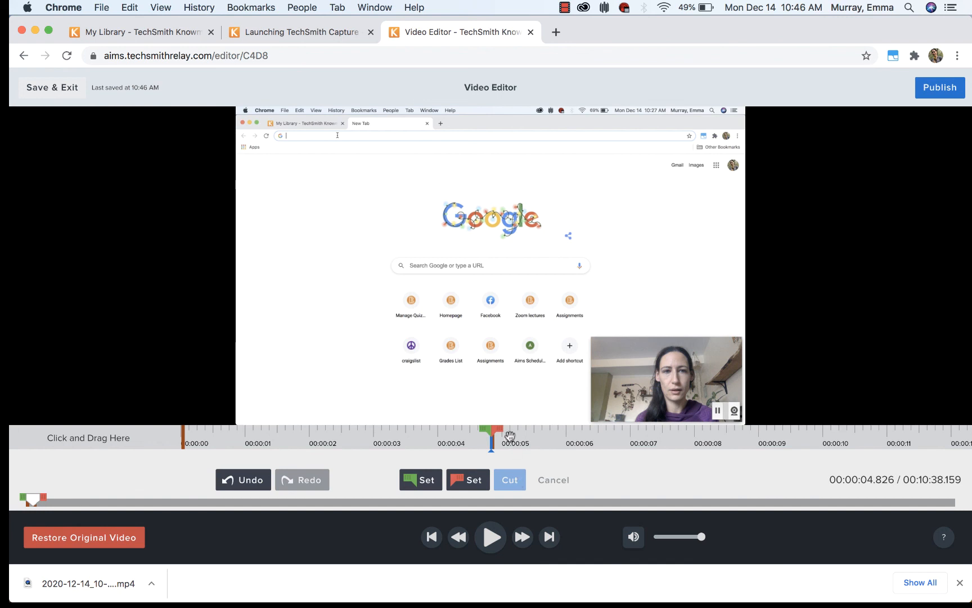
# Undo the last cut and its range selection, and move the playhead to 00:00:14.338.
pyautogui.moveTo(575, 430); pyautogui.dragTo(96, 468)
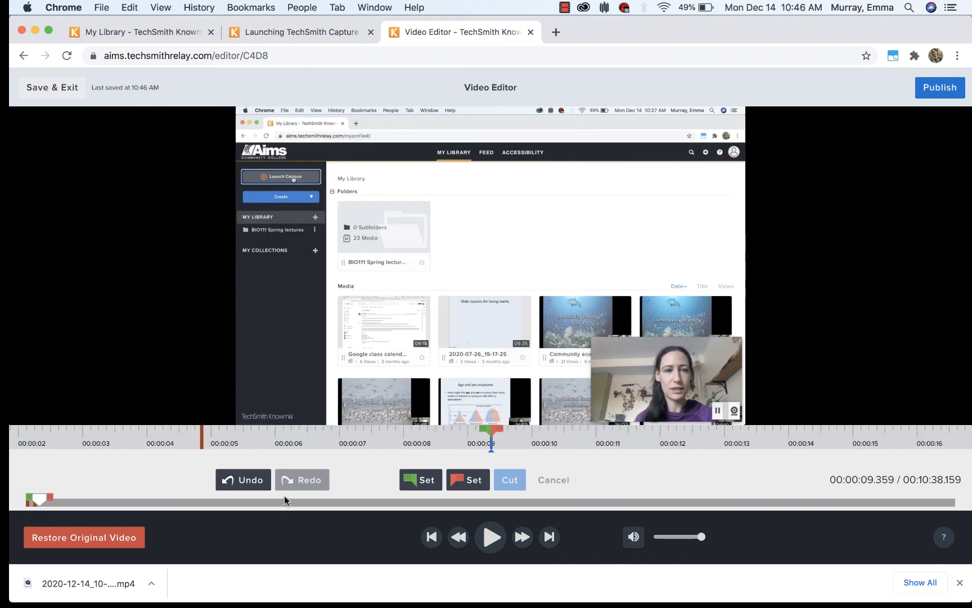
pyautogui.click(261, 476)
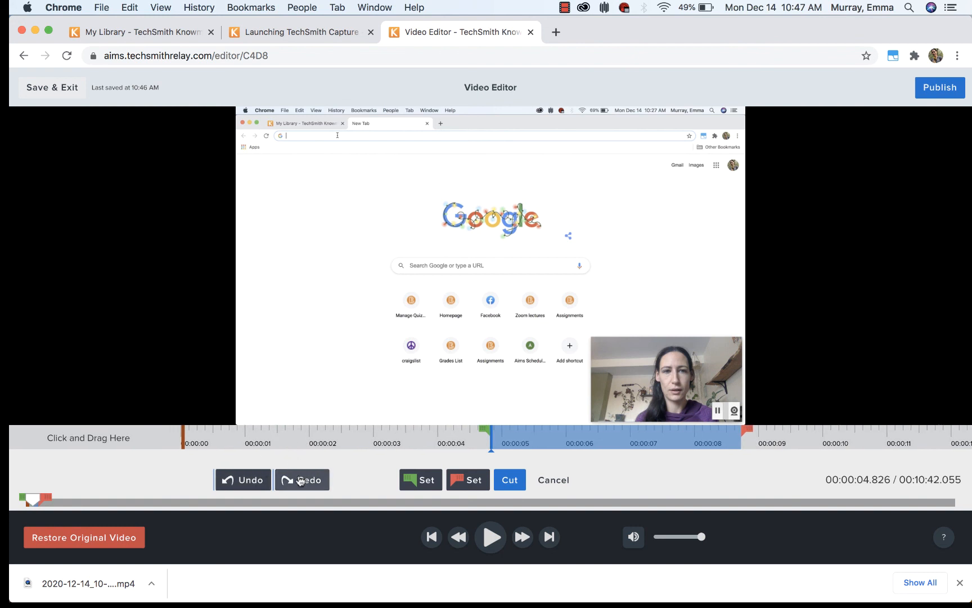
pyautogui.click(258, 482)
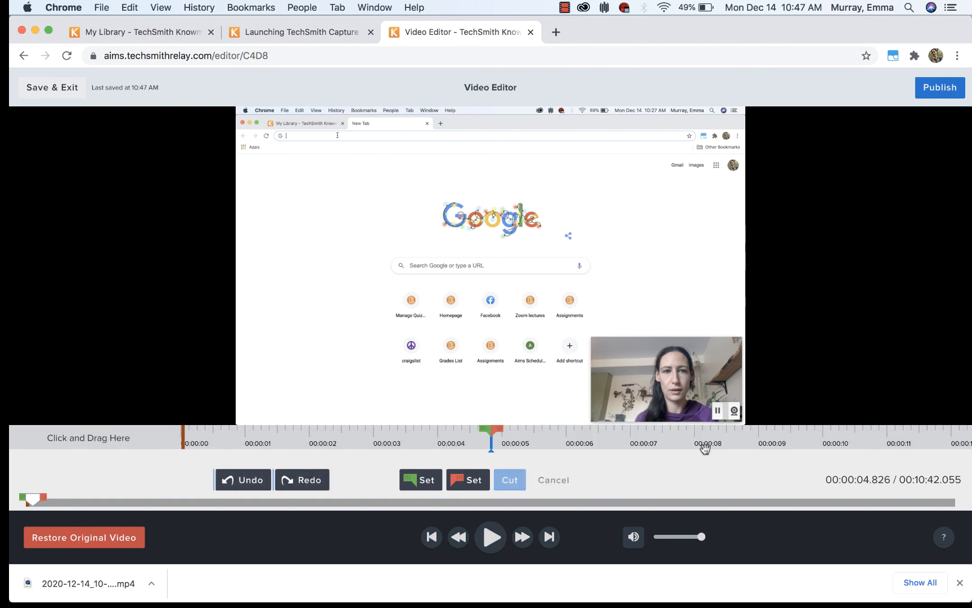
pyautogui.moveTo(785, 444); pyautogui.dragTo(176, 458)
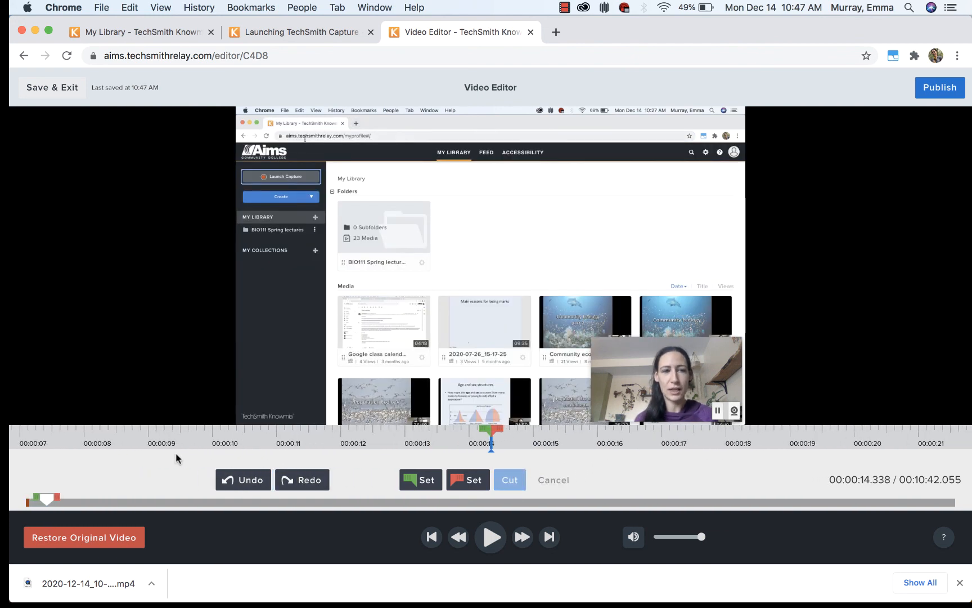